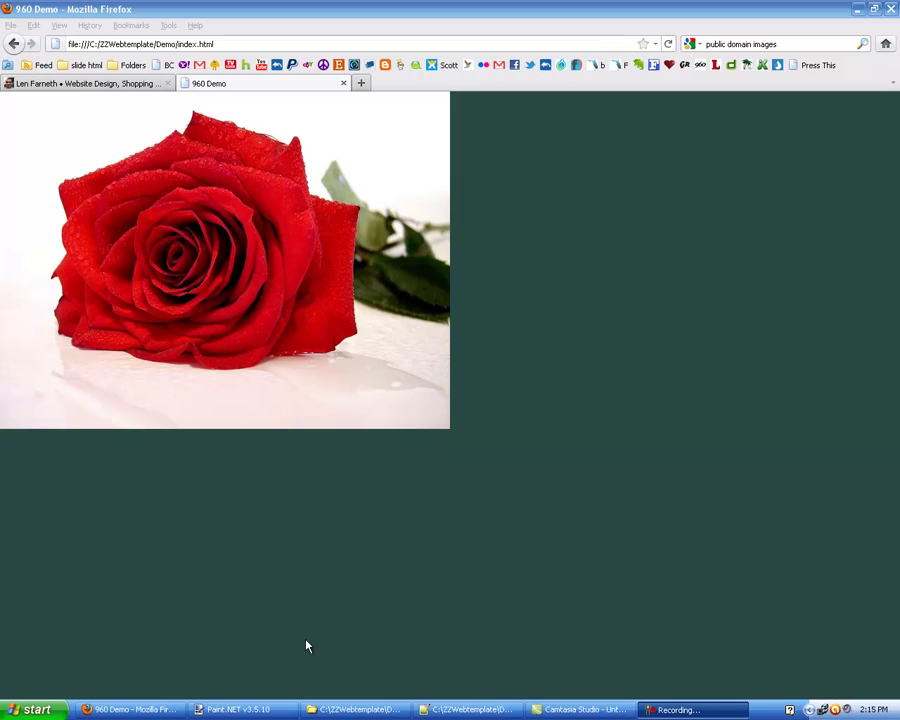
# Switch from the Firefox rose demo page to the empty Paint.NET window.
pyautogui.click(258, 709)
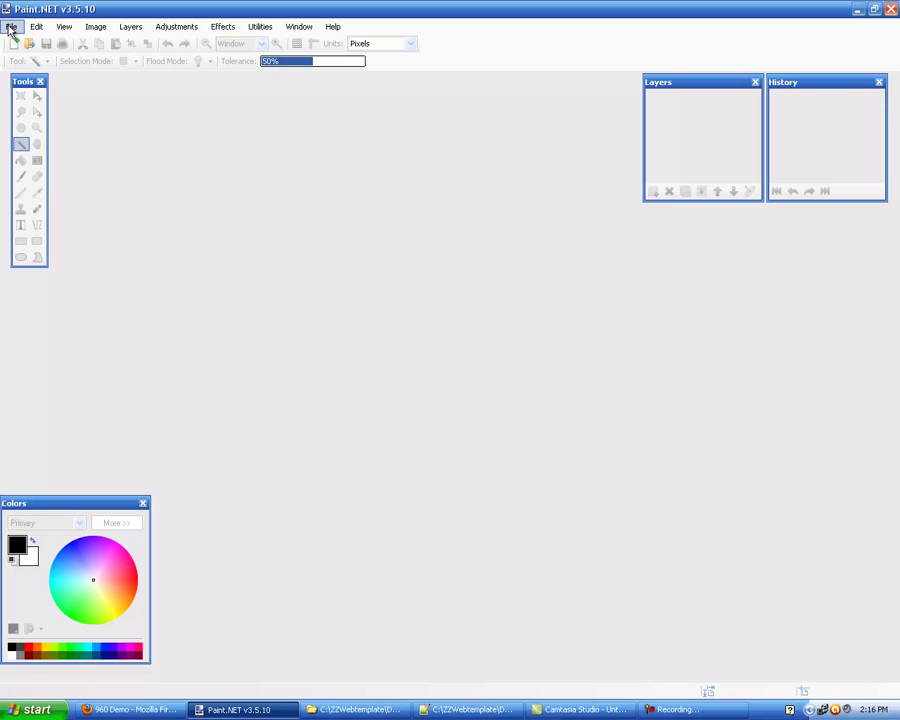
# Open rose.jpg (640 x 480) from the Demo folder.
pyautogui.click(10, 28)
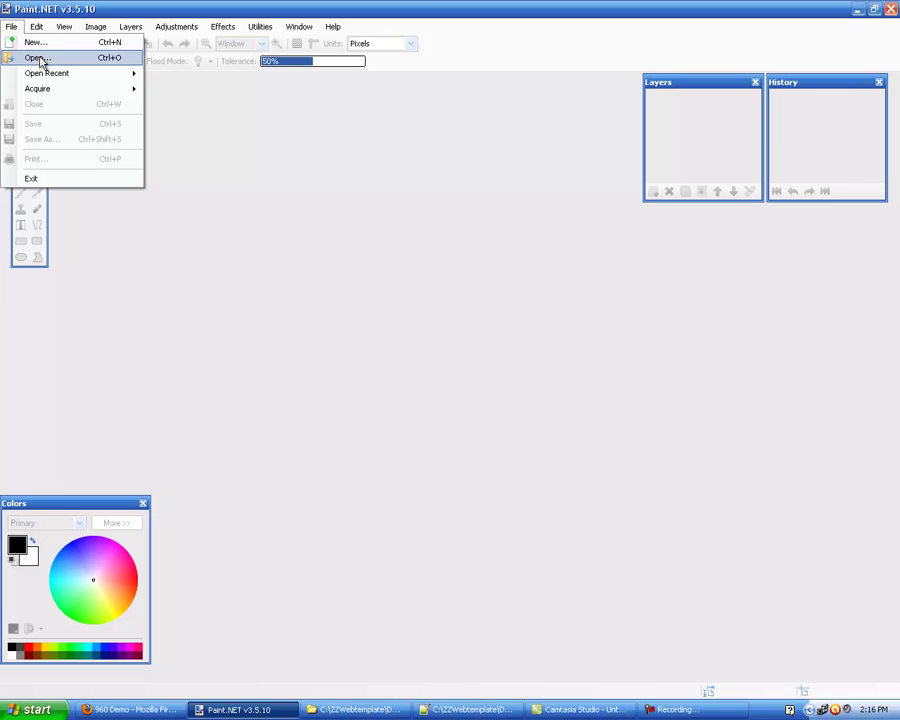
pyautogui.click(38, 58)
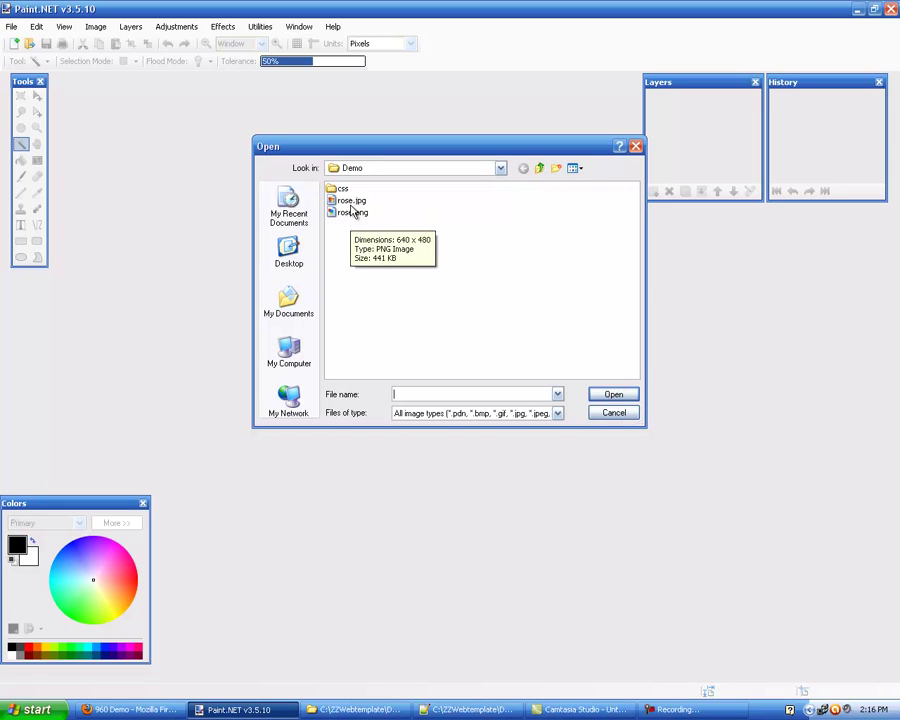
pyautogui.doubleClick(351, 200)
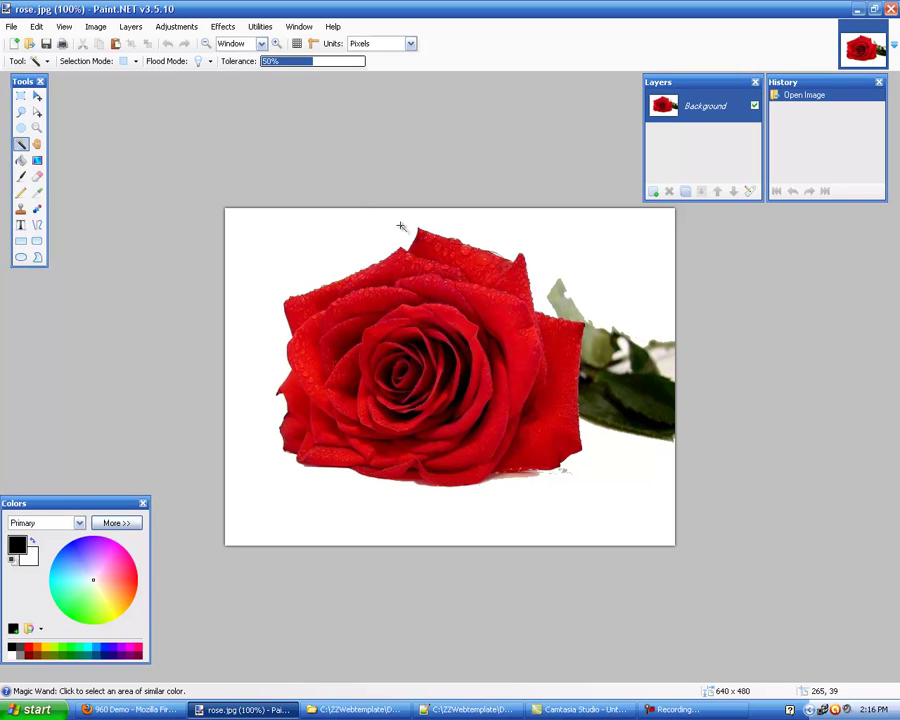
pyautogui.click(12, 27)
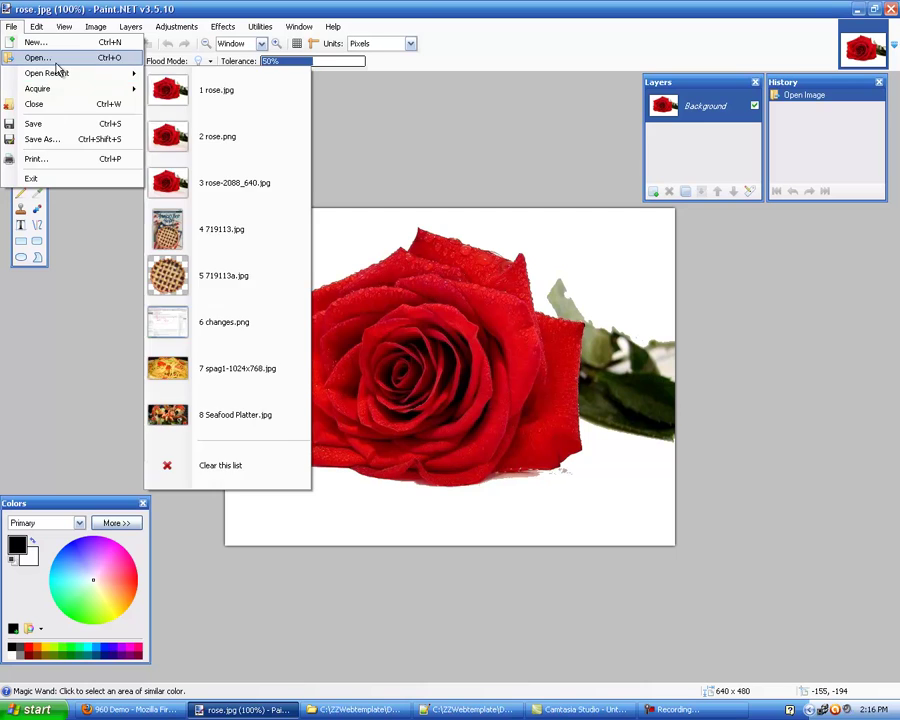
# Save the photo in PNG format as rose.png in Demo, replacing the existing file.
pyautogui.click(84, 140)
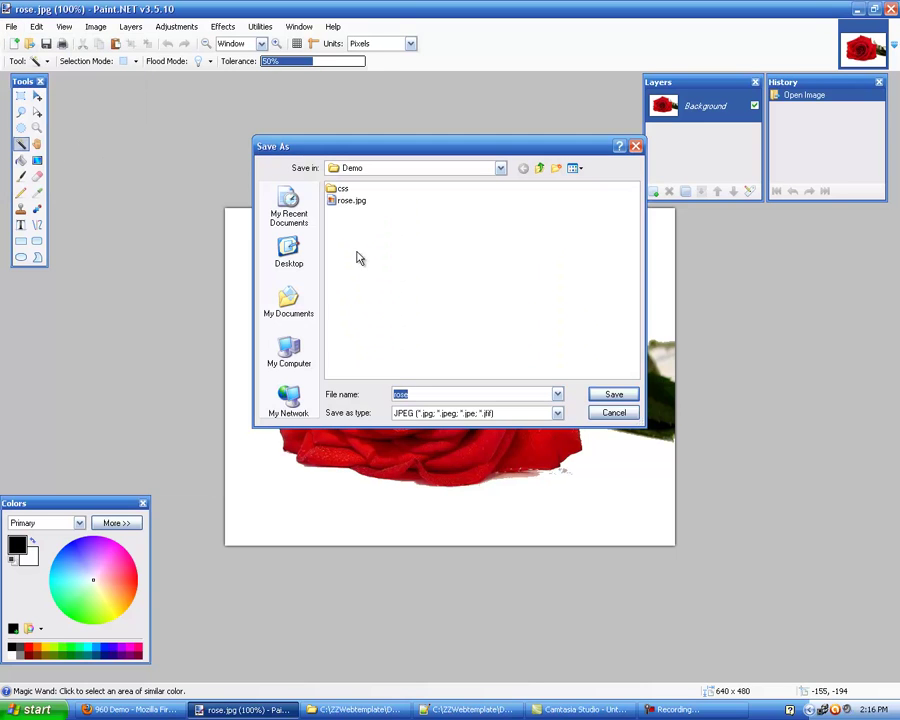
pyautogui.click(557, 413)
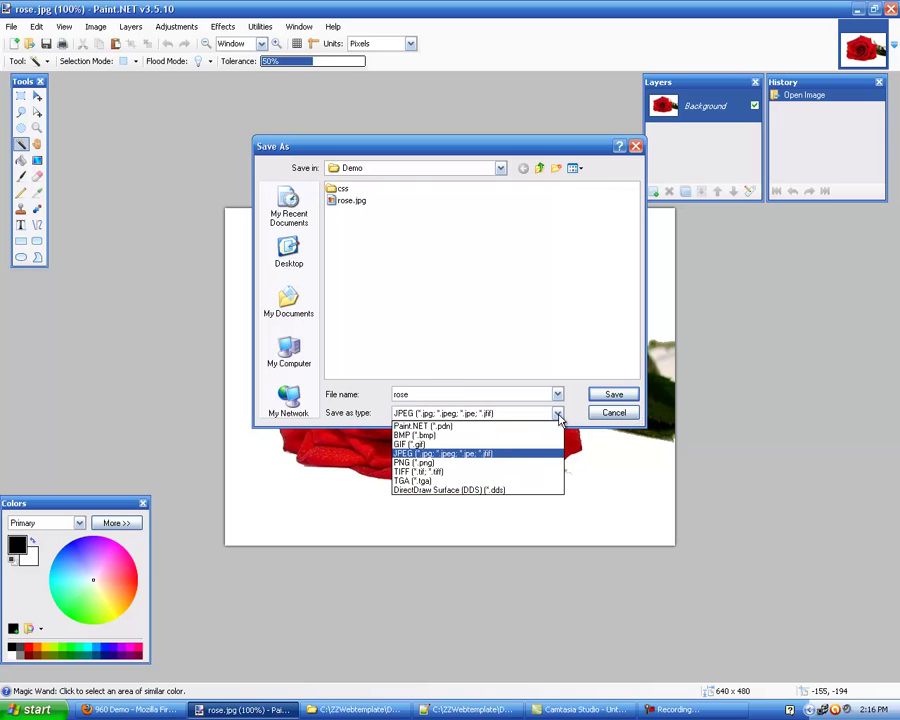
pyautogui.click(519, 465)
pyautogui.click(618, 396)
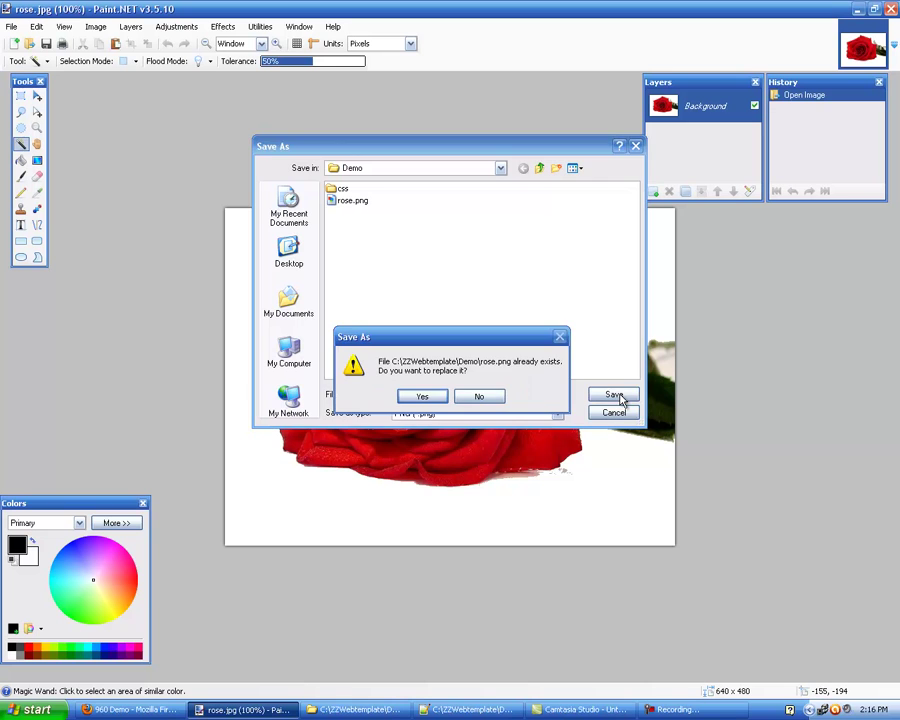
pyautogui.click(435, 396)
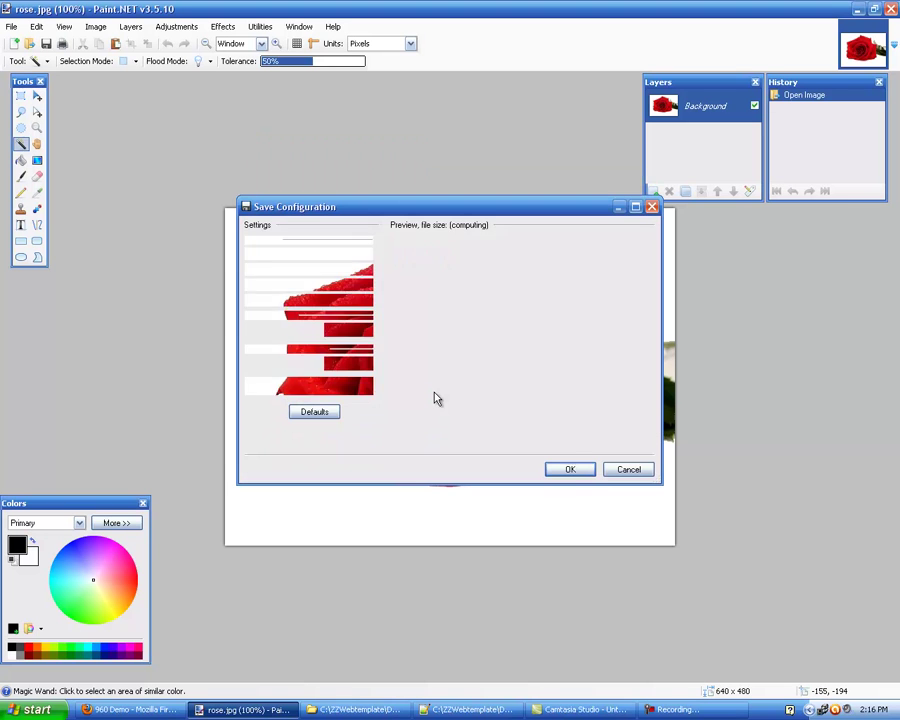
pyautogui.click(576, 471)
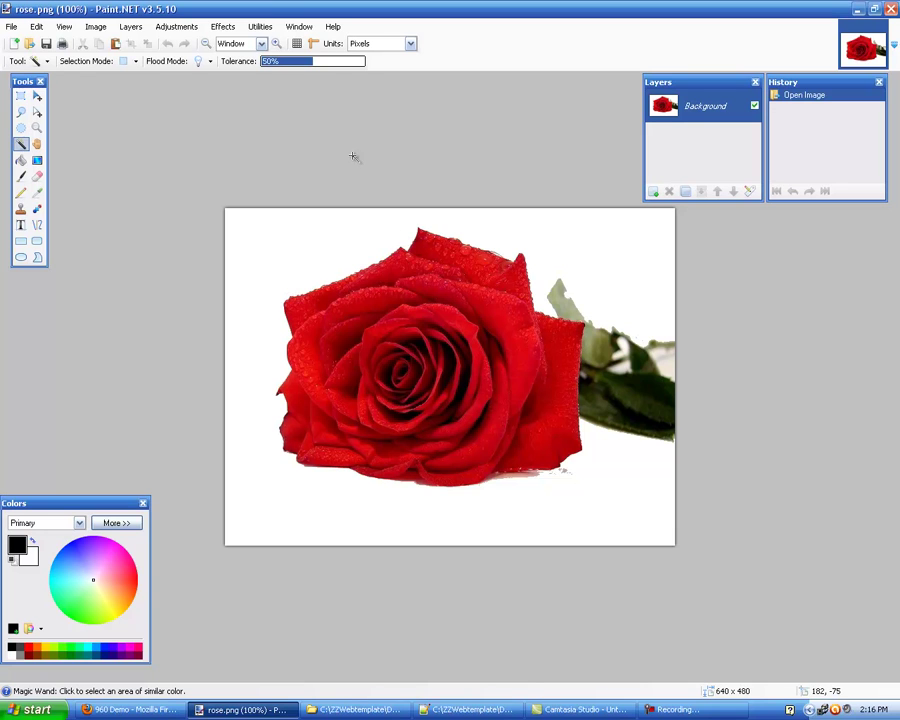
# Trial-select the white background with the Magic Wand, settling tolerance at 54%.
pyautogui.moveTo(318, 66); pyautogui.dragTo(266, 62)
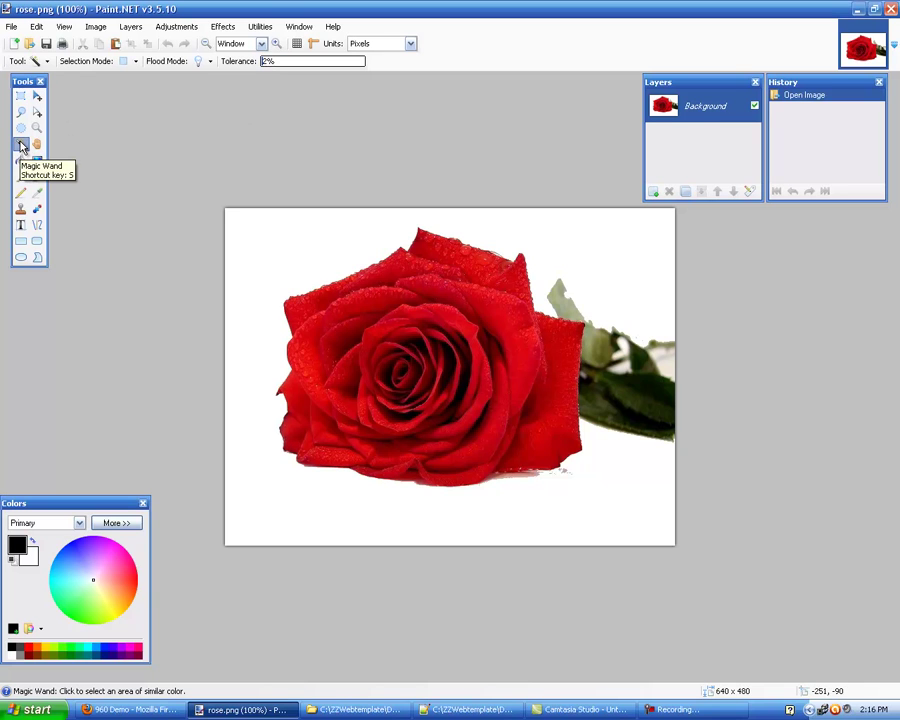
pyautogui.click(309, 242)
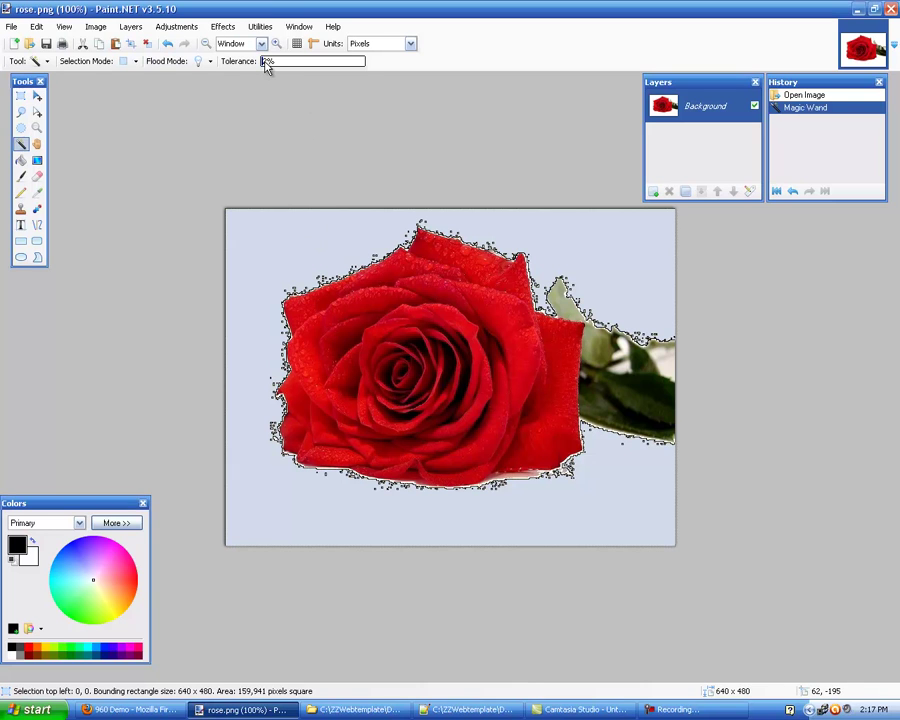
pyautogui.moveTo(265, 64); pyautogui.dragTo(318, 67)
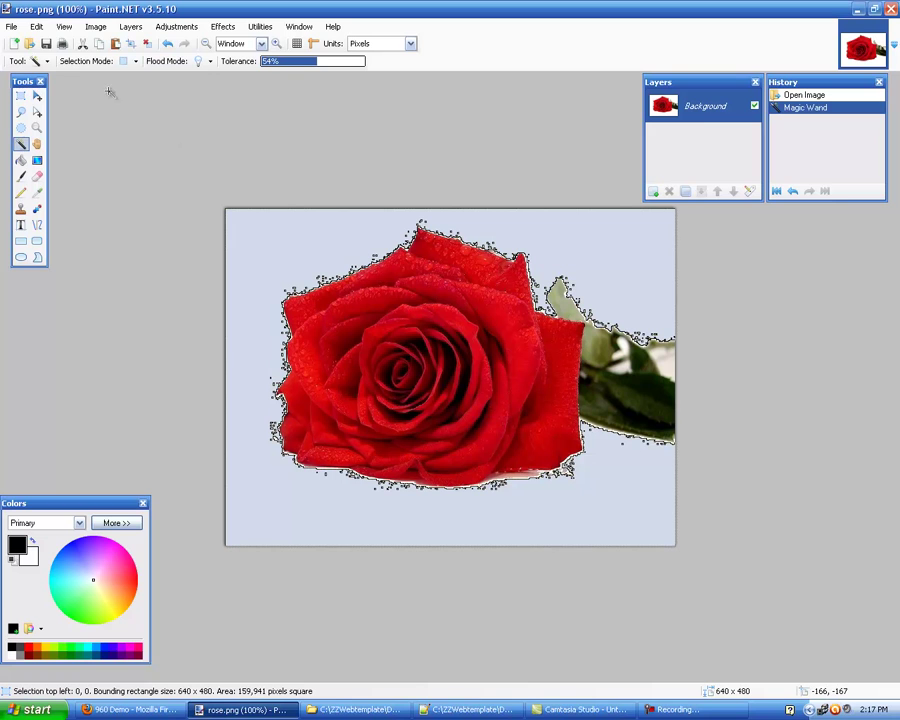
pyautogui.click(37, 27)
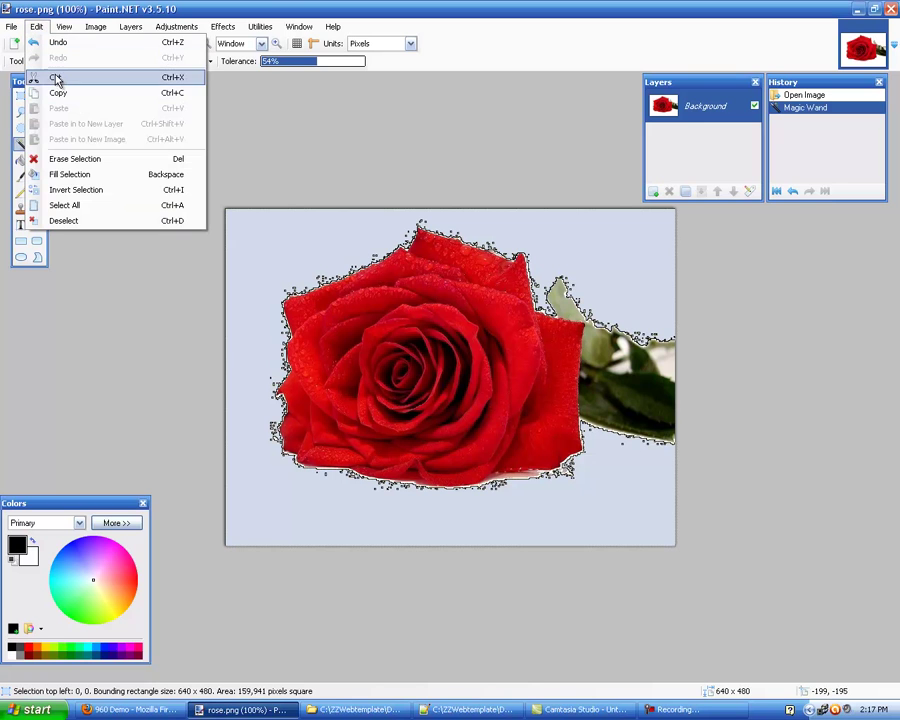
# Deselect, then reselect the white background with tolerance raised to 65%.
pyautogui.click(99, 230)
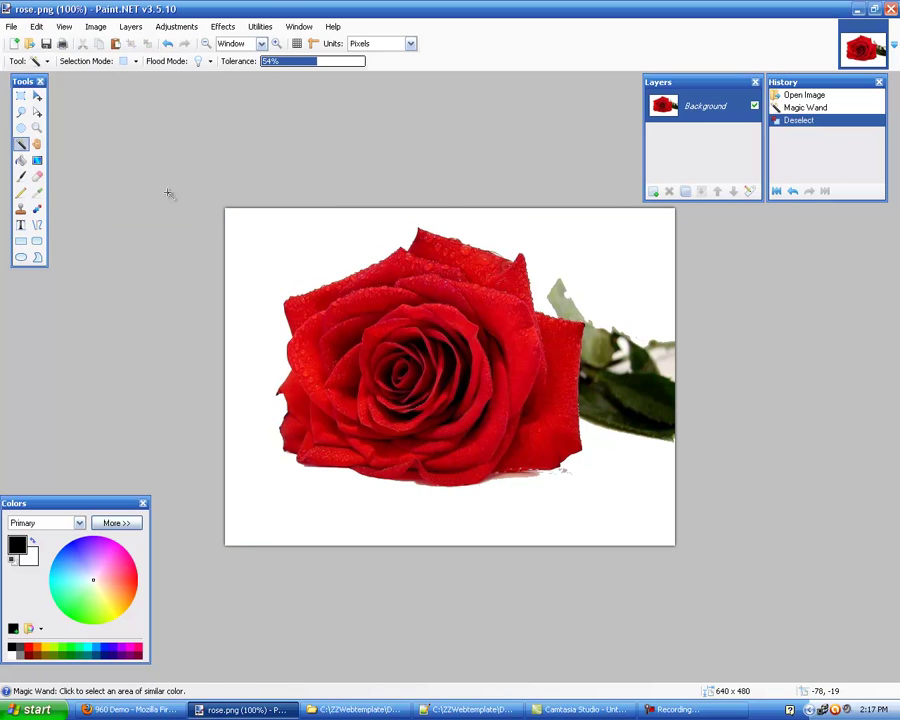
pyautogui.click(331, 63)
pyautogui.click(332, 236)
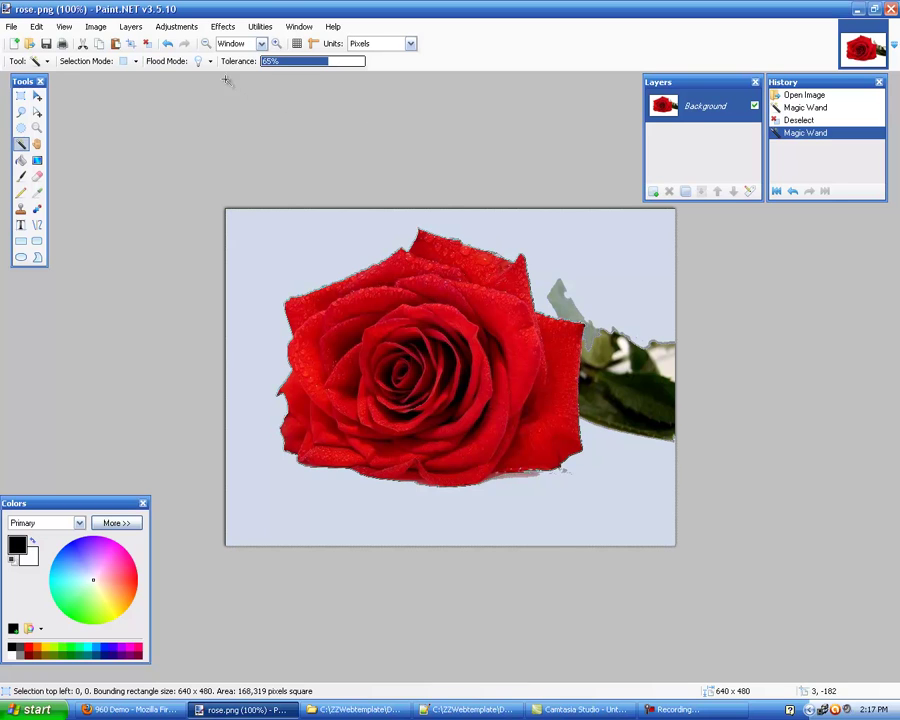
pyautogui.click(37, 27)
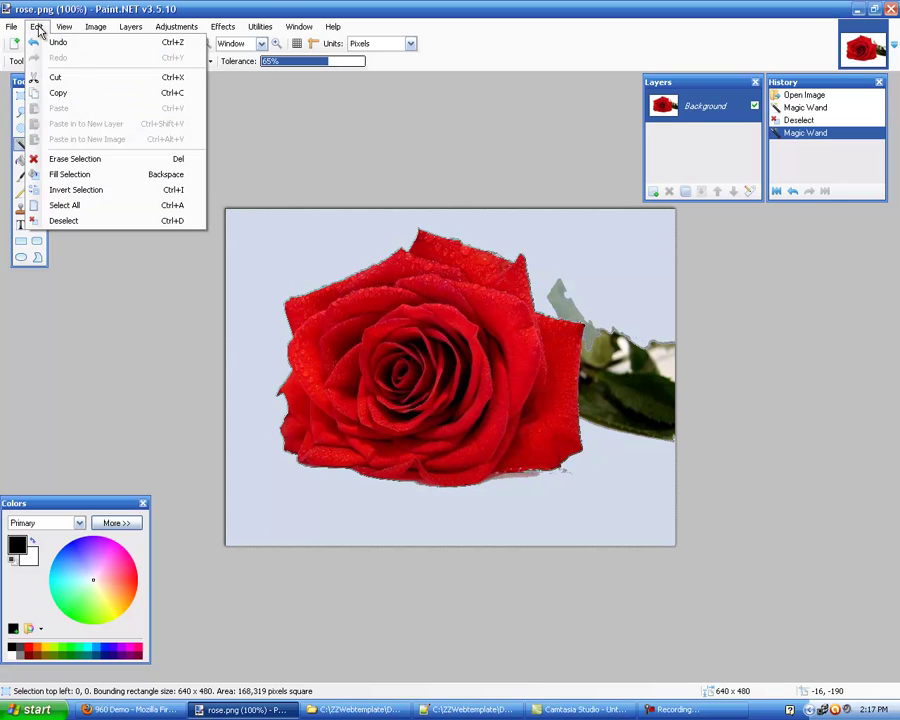
# Reselect the background at about 47% tolerance, erase it to transparency, and save rose.png.
pyautogui.click(102, 219)
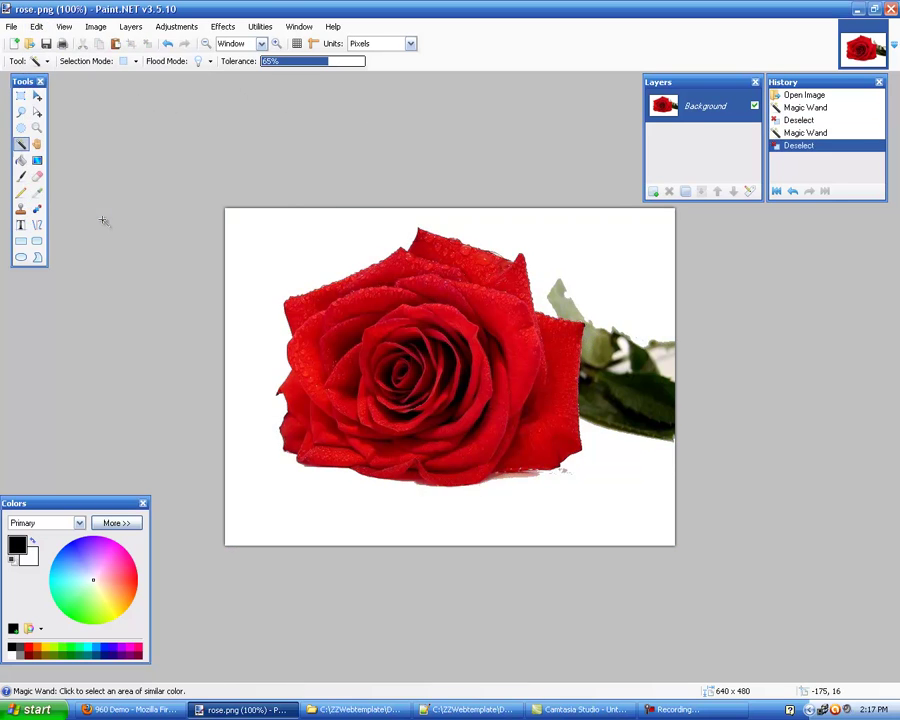
pyautogui.click(311, 64)
pyautogui.click(333, 238)
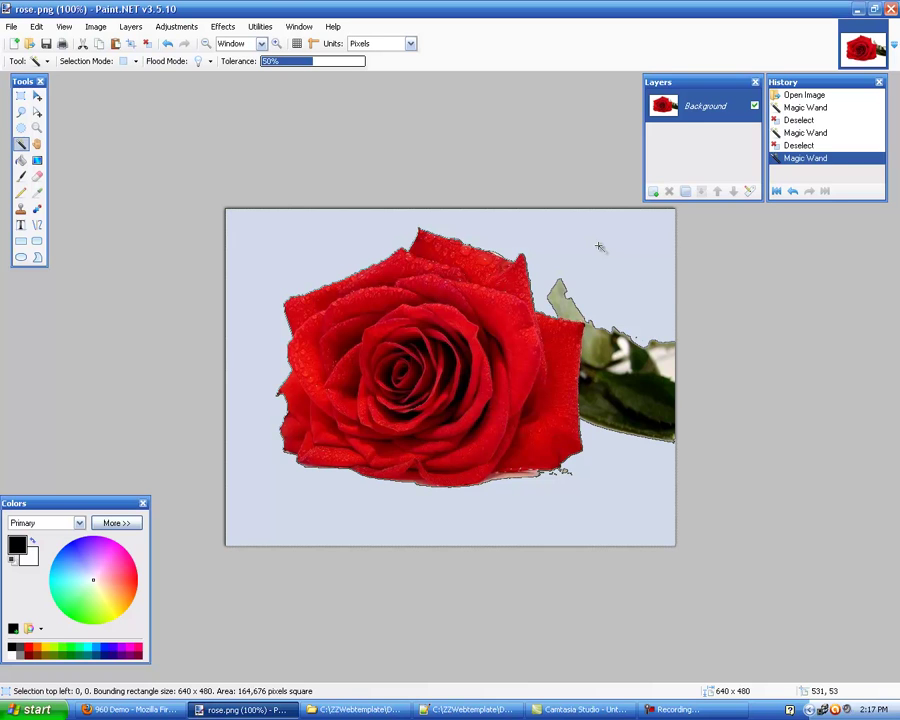
pyautogui.press('Delete')
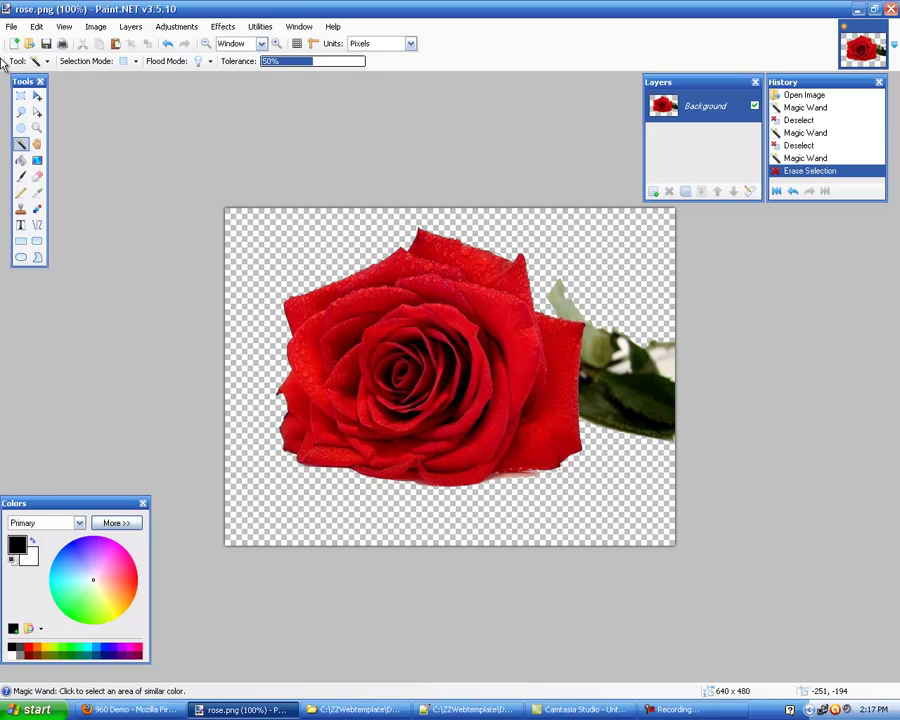
pyautogui.click(13, 27)
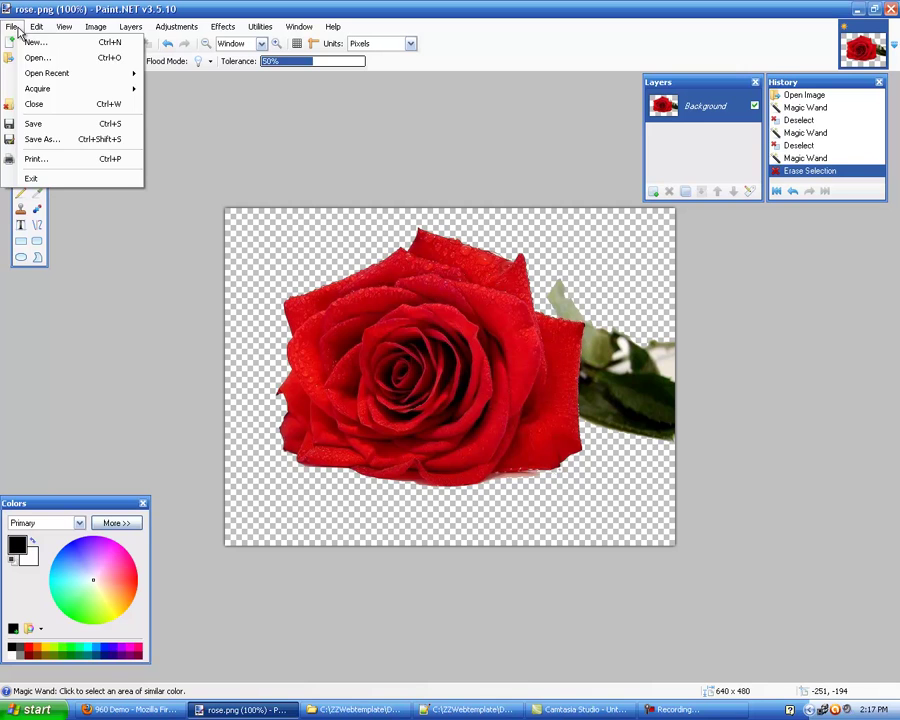
pyautogui.click(77, 128)
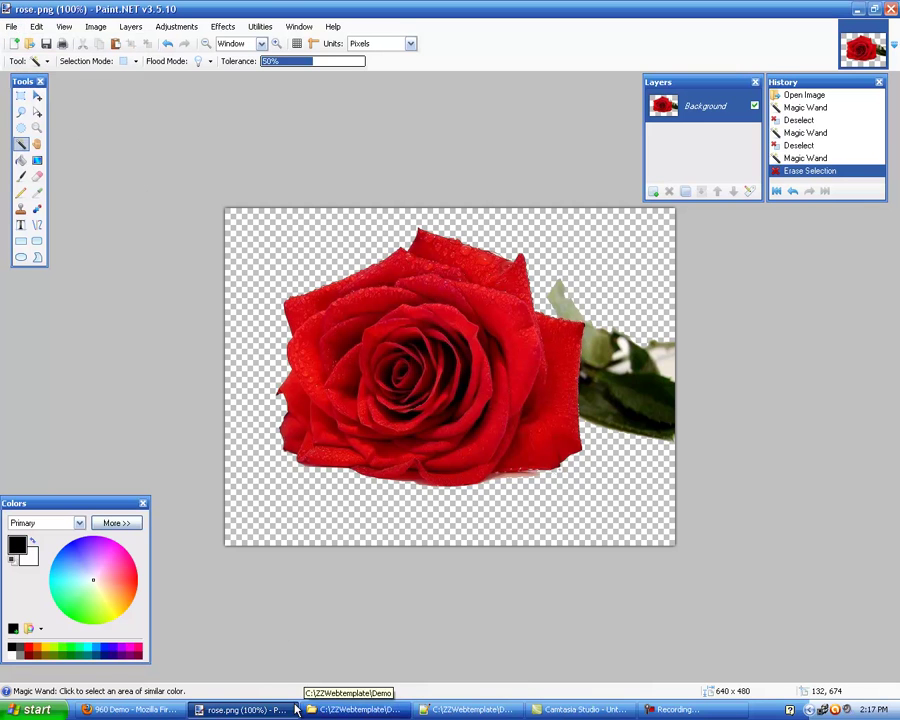
# Reload the 960 Demo page to check the rose over green, then return to rose.png.
pyautogui.click(151, 710)
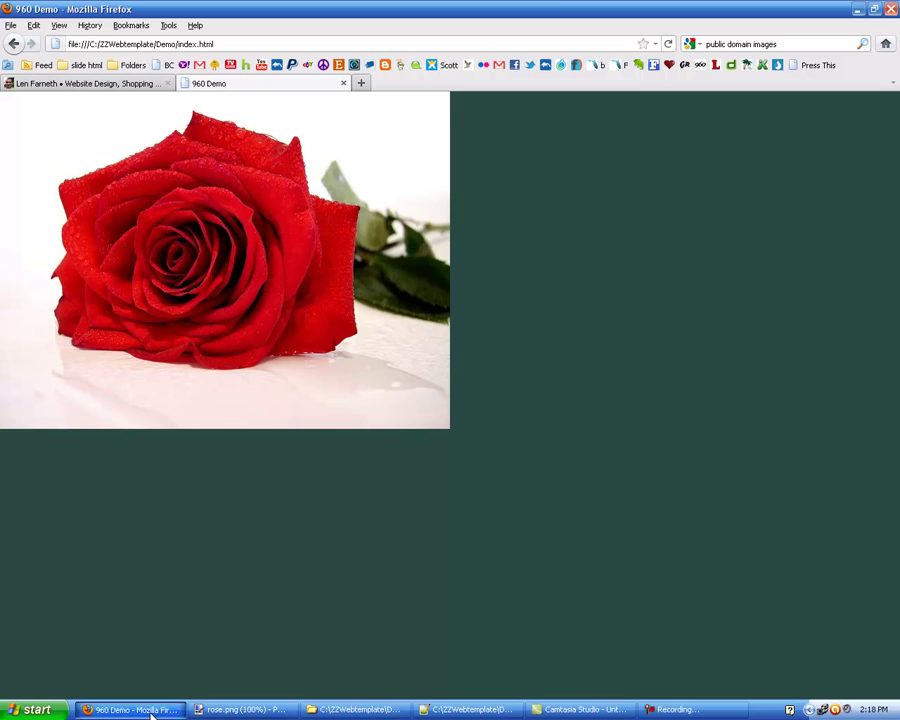
pyautogui.click(667, 44)
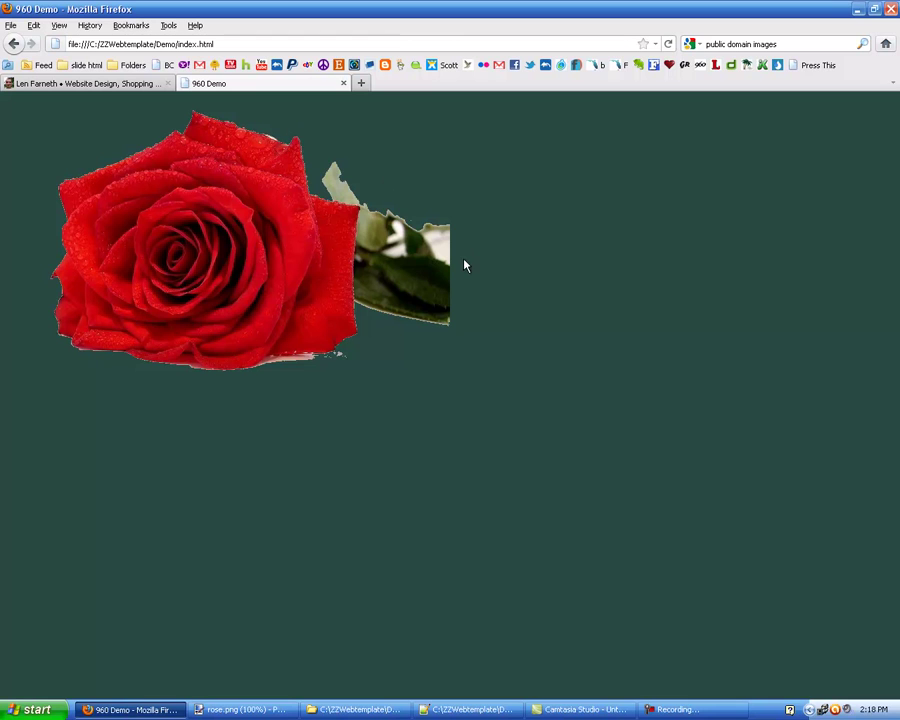
pyautogui.click(268, 712)
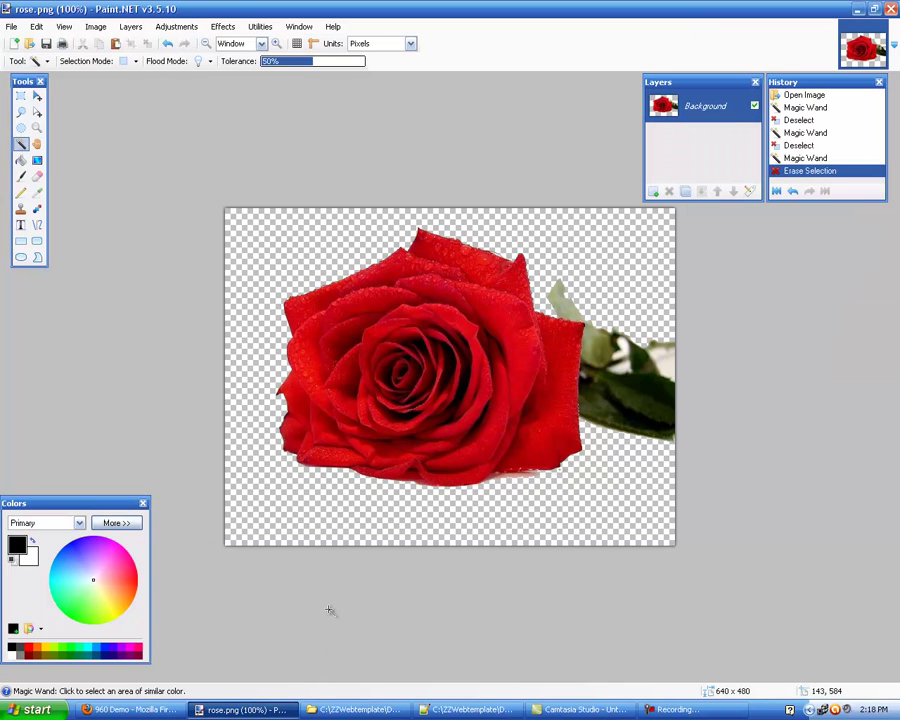
# Choose the Eraser tool with a brush width of 10.
pyautogui.click(38, 177)
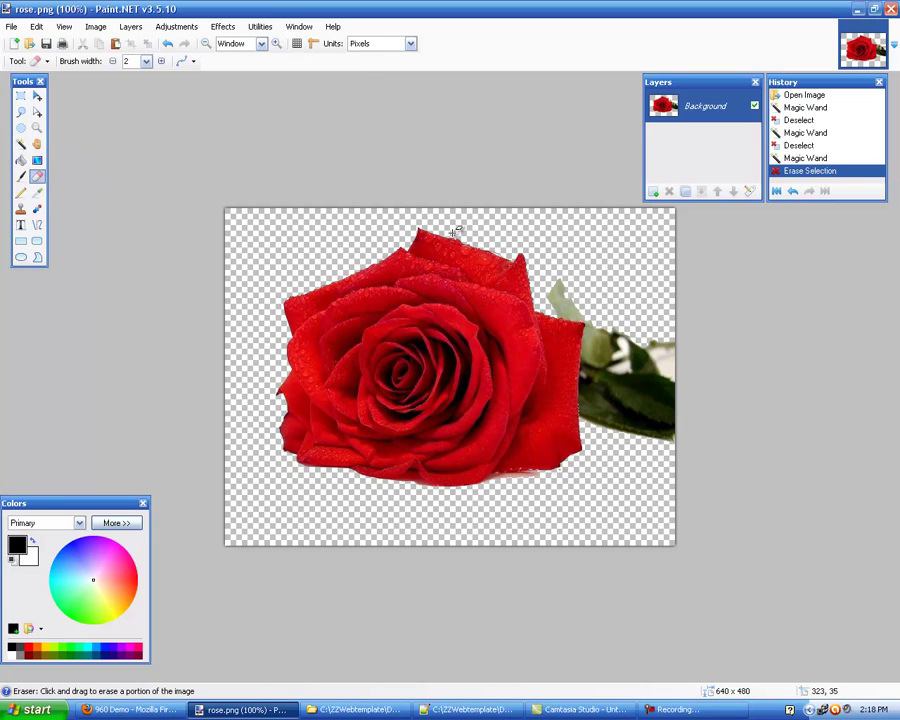
pyautogui.click(146, 62)
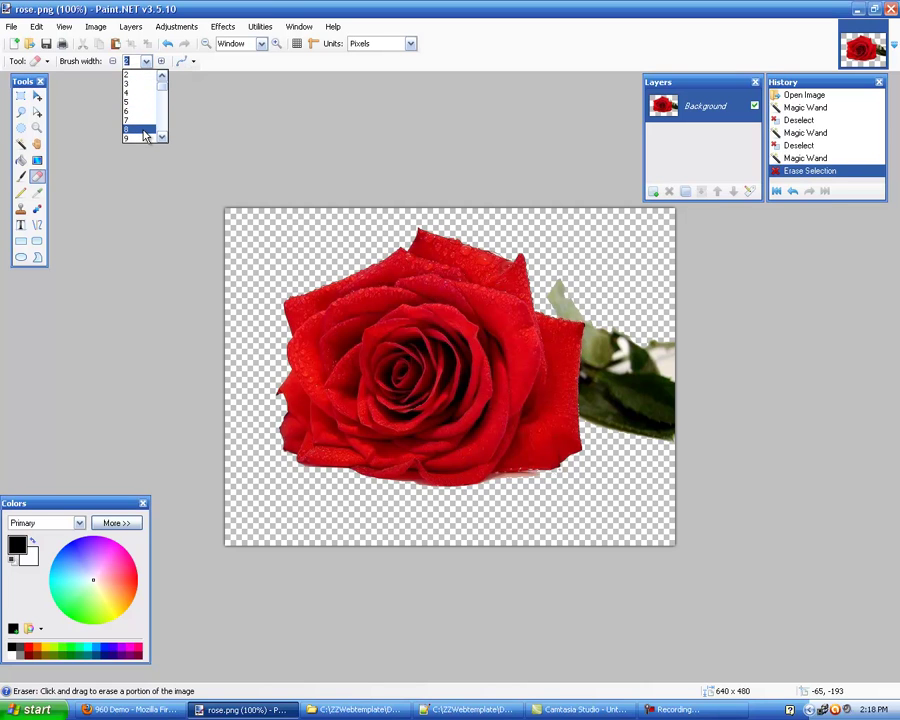
pyautogui.scroll(-1, 164, 138)
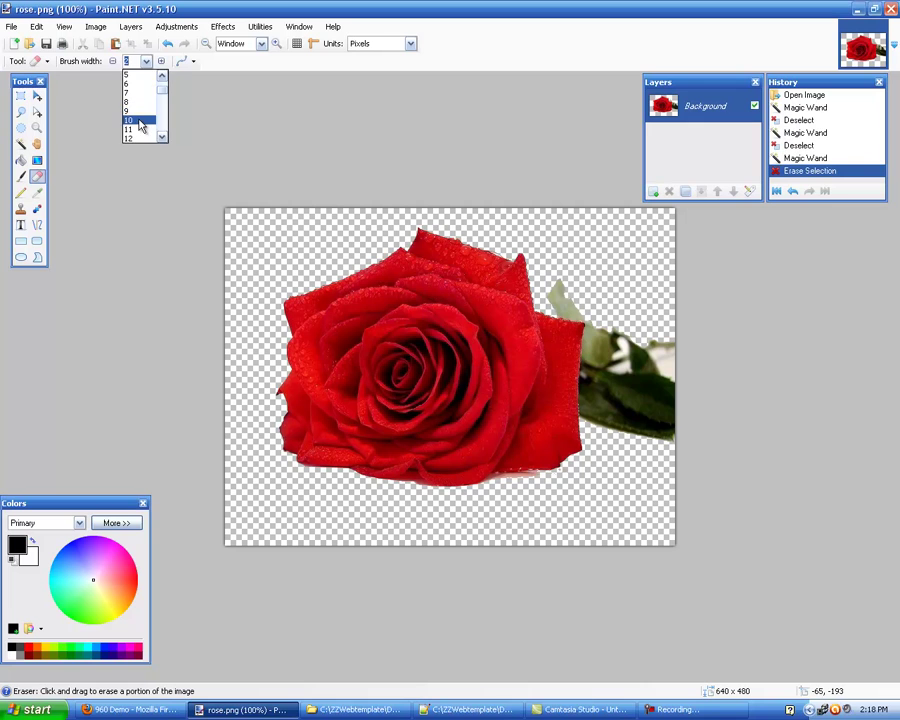
pyautogui.click(140, 121)
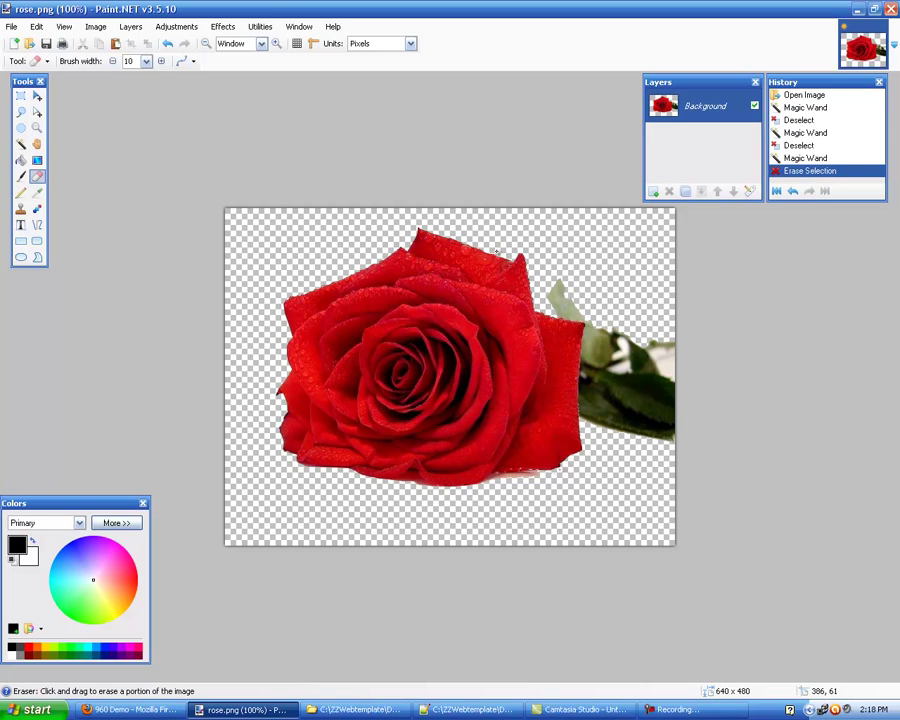
# Erase white fringe along the rose's top edge, undoing and redoing the stroke.
pyautogui.click(496, 250)
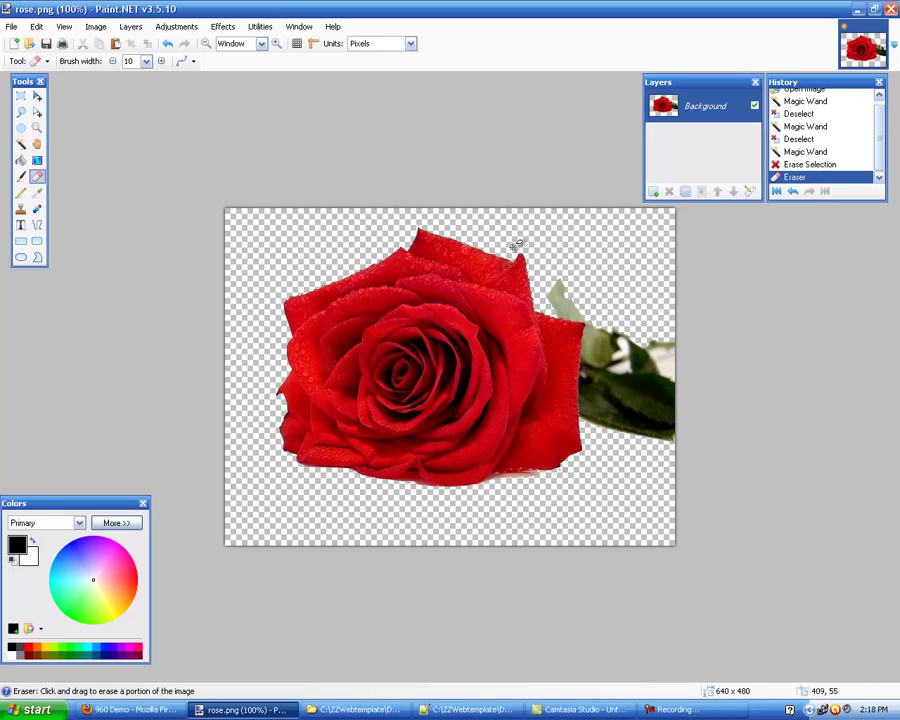
pyautogui.moveTo(512, 250)
pyautogui.mouseDown()
pyautogui.moveTo(388, 243)
pyautogui.moveTo(350, 251)
pyautogui.moveTo(337, 270)
pyautogui.moveTo(380, 286)
pyautogui.mouseUp()
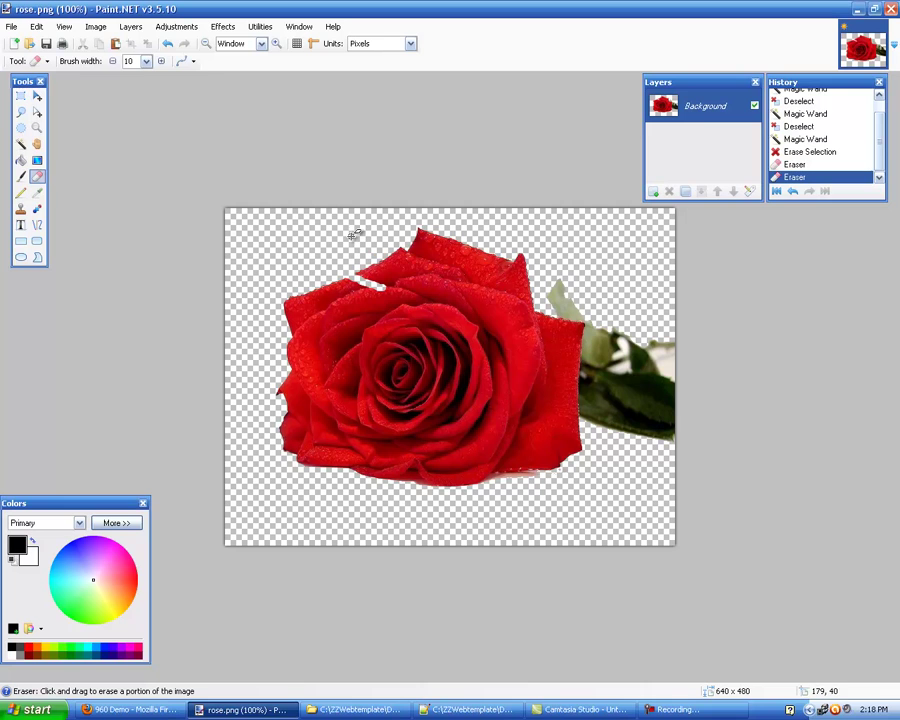
pyautogui.click(36, 26)
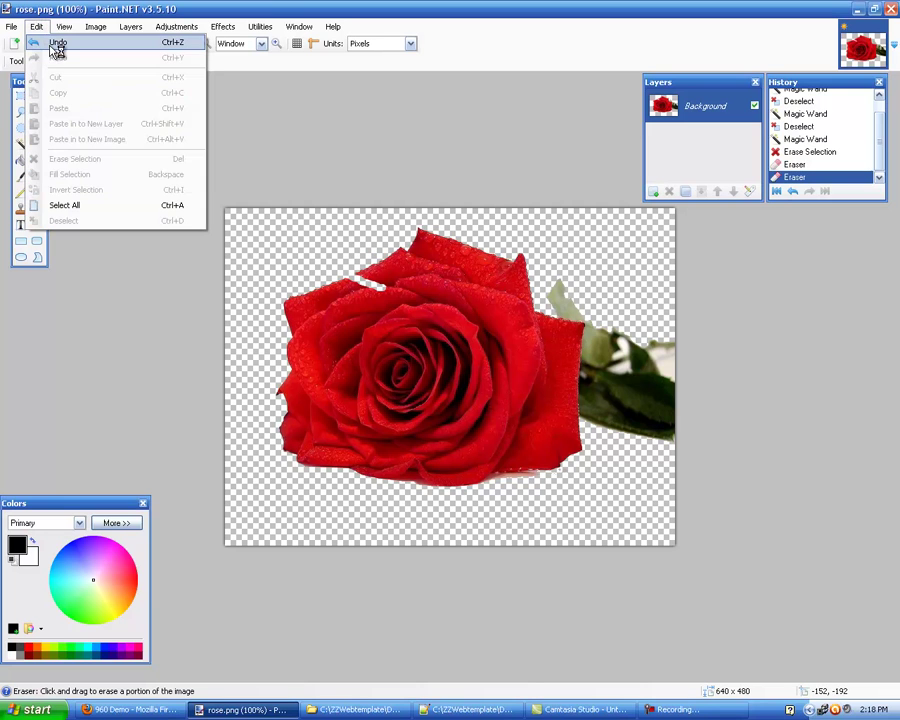
pyautogui.click(50, 43)
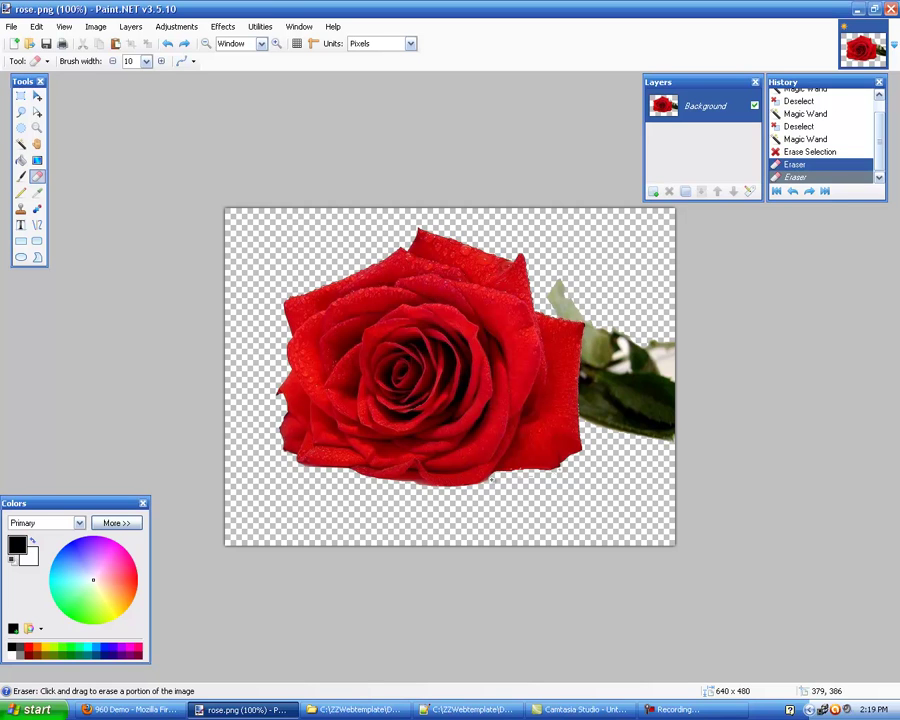
pyautogui.hotkey('ctrl', 'y')
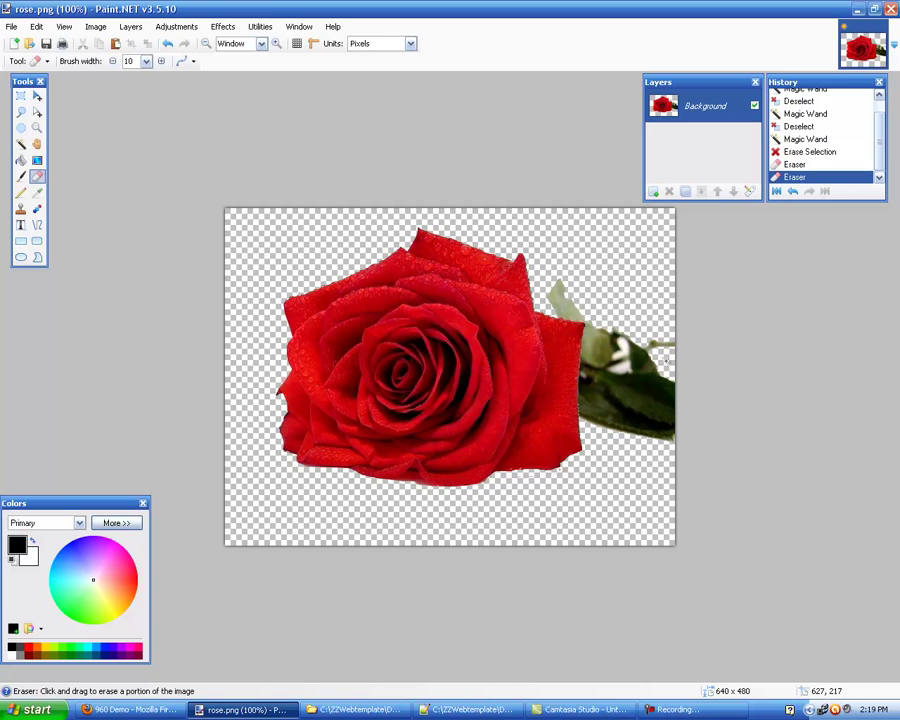
# Erase leaf-edge remnants, save rose.png, and bring the 960 Demo page forward.
pyautogui.moveTo(666, 363); pyautogui.dragTo(669, 354)
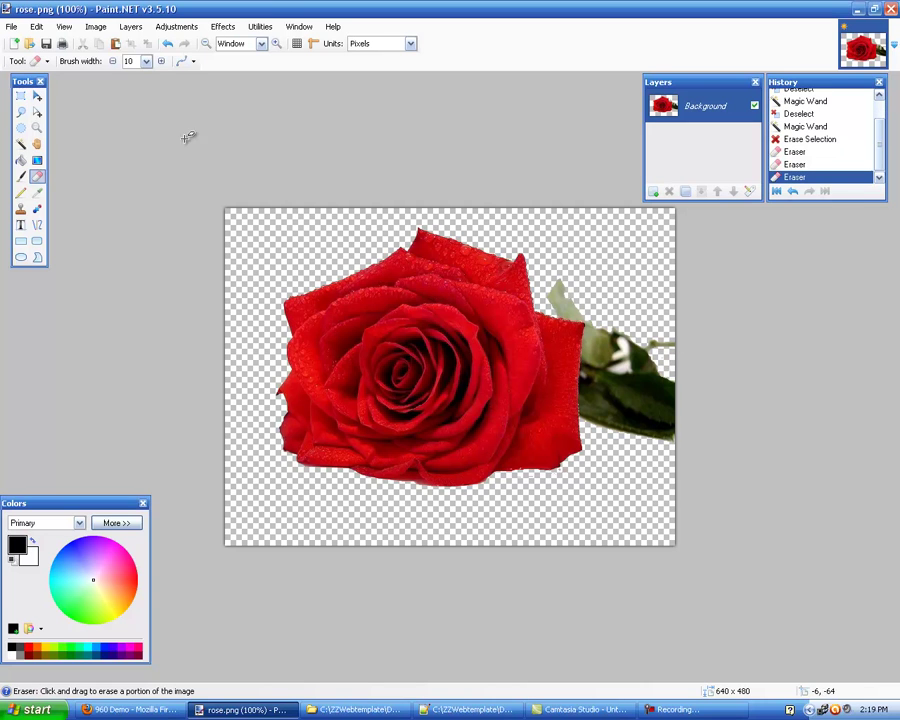
pyautogui.click(12, 25)
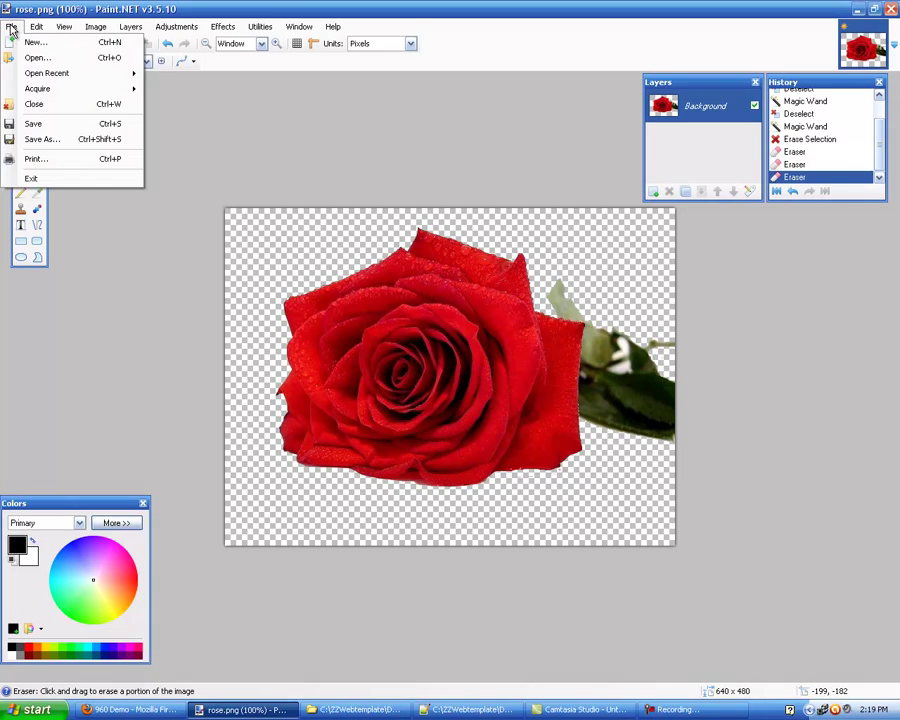
pyautogui.click(54, 124)
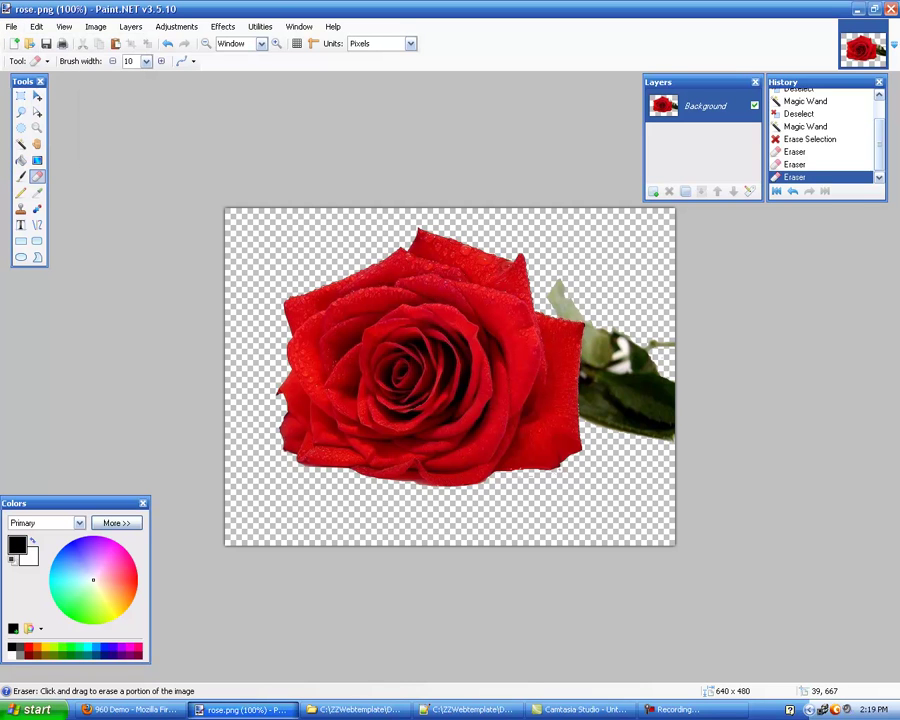
pyautogui.click(125, 709)
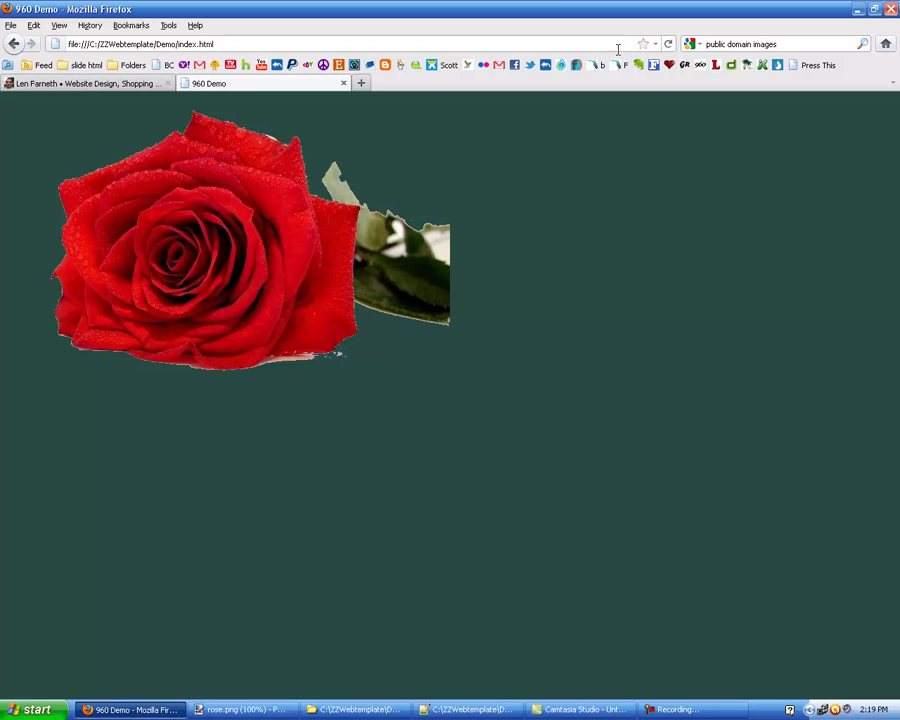
# Reload the 960 Demo page to view the re-saved rose with cleaner edges.
pyautogui.click(669, 44)
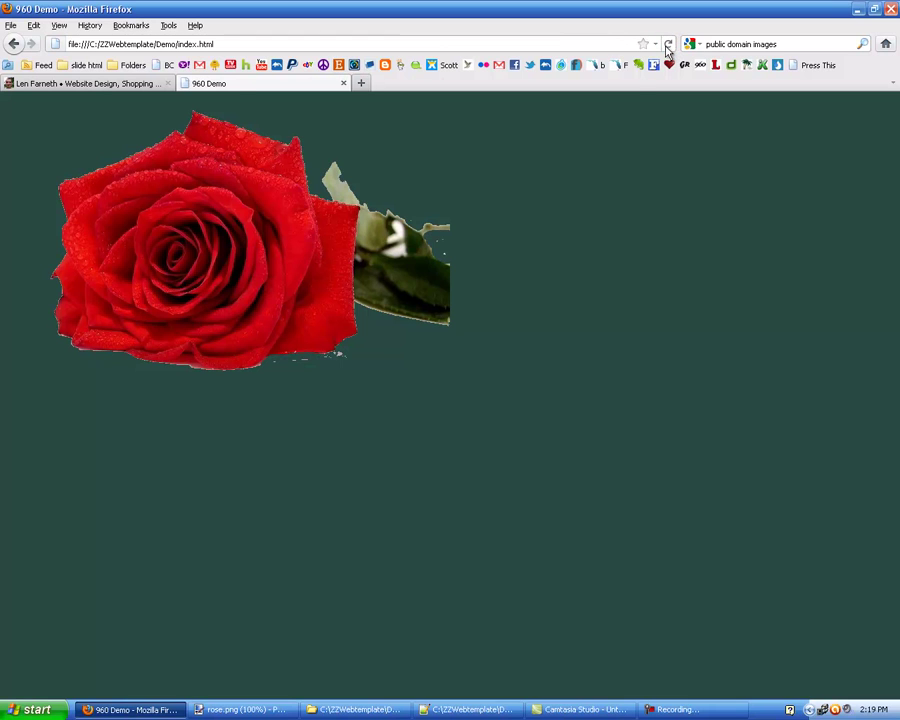